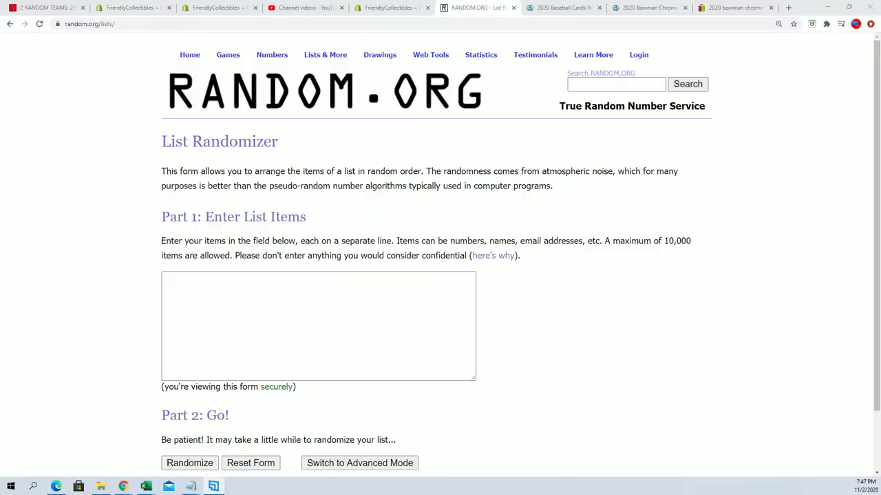
- In Notepad, look over the break ID title and the main break player names
key(alt+Tab)
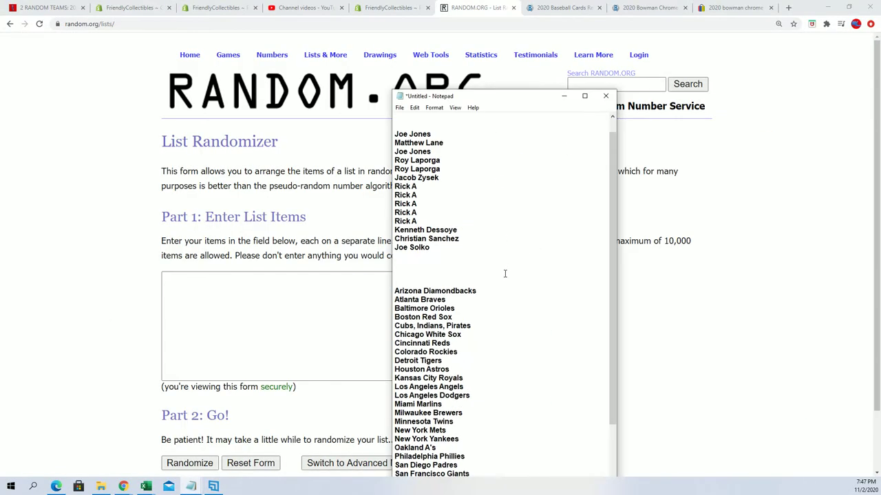
scroll(504, 274, up, 1)
double_click(485, 131)
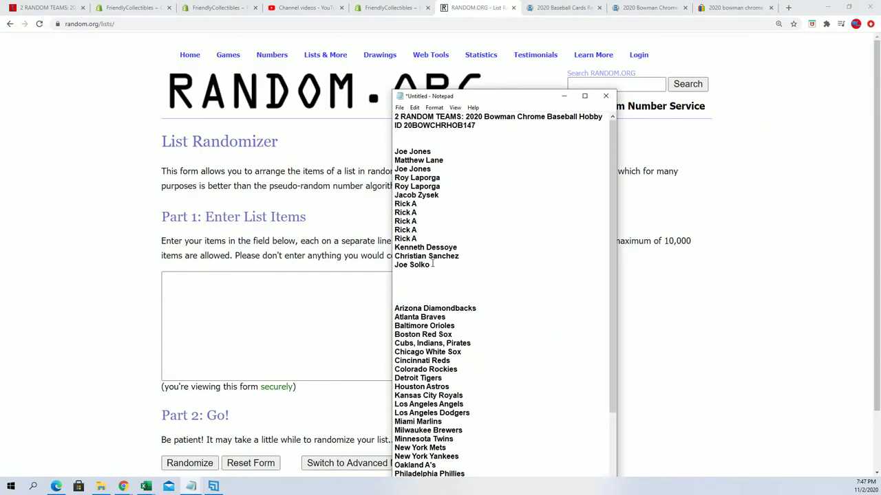
mouse_move(432, 264)
mouse_down()
mouse_move(395, 177)
mouse_move(394, 152)
mouse_up()
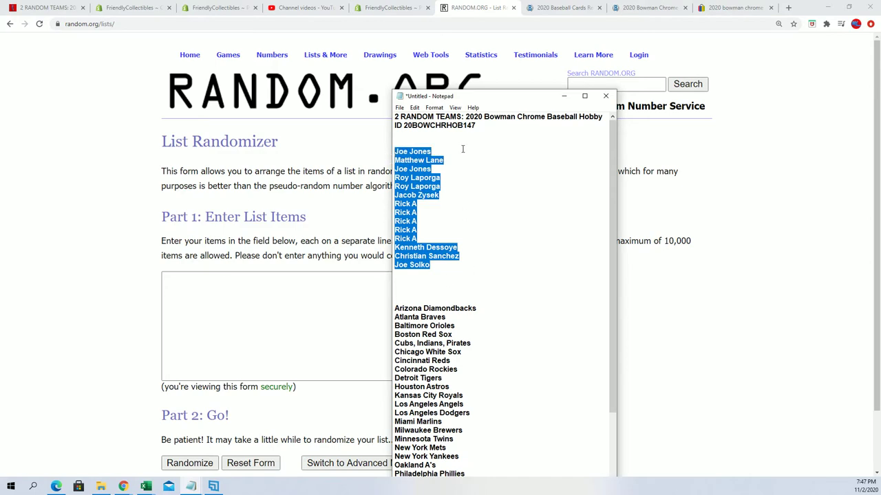
drag(495, 95, 496, 5)
scroll(459, 377, down, 5)
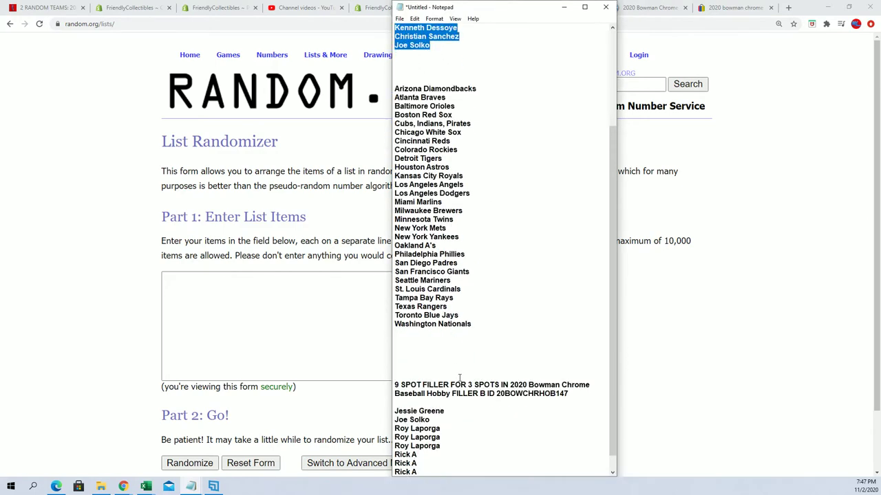
scroll(459, 377, down, 1)
drag(420, 464, 394, 394)
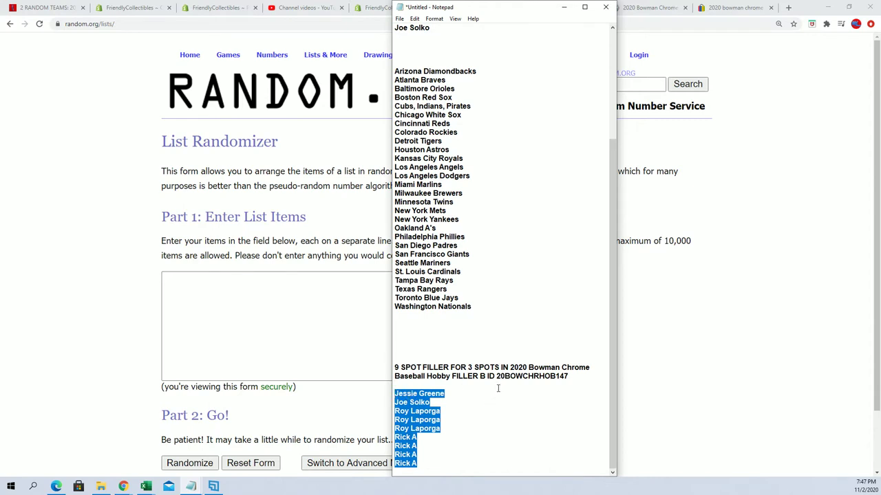
- Copy the nine FILLER B names, Jessie Greene through Rick A
drag(487, 377, 457, 377)
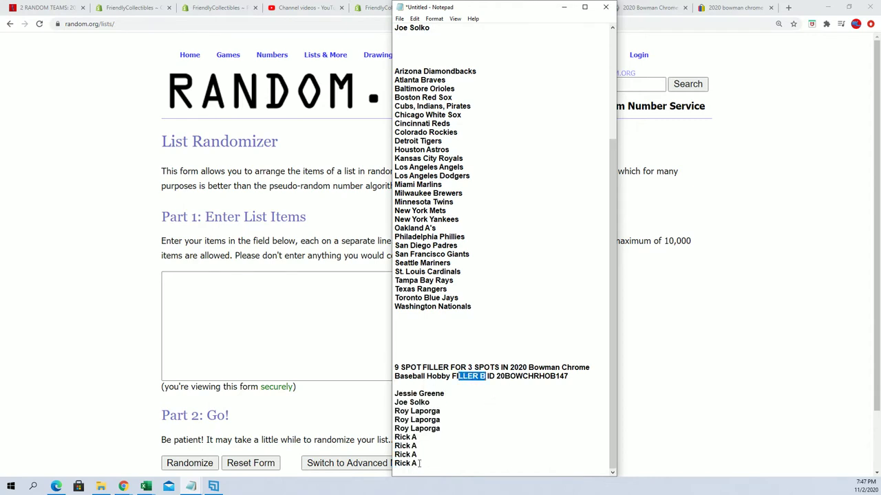
drag(415, 468, 394, 393)
right_click(409, 404)
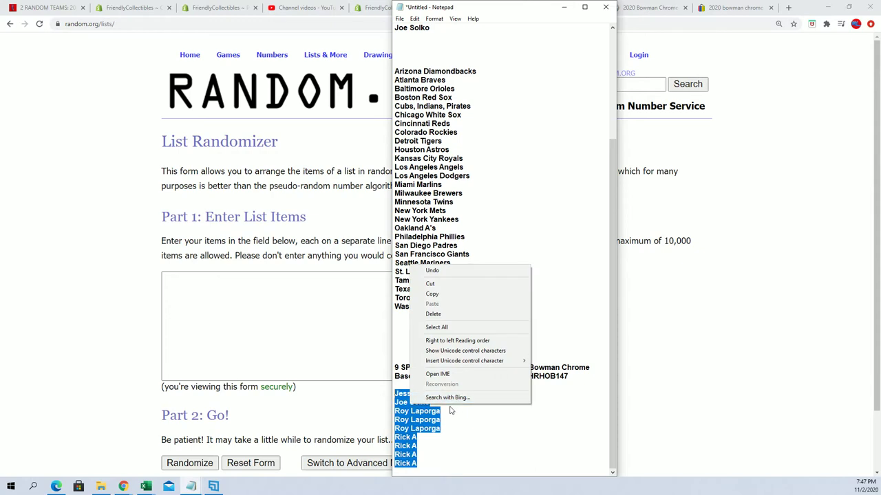
click(432, 293)
click(206, 287)
- Paste the nine filler names into the List Randomizer and randomize them
right_click(173, 282)
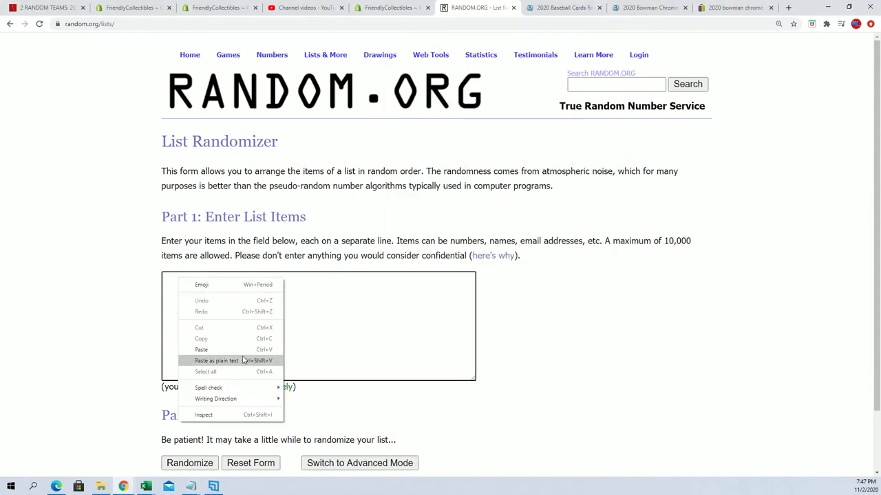
click(246, 360)
scroll(500, 340, down, 1)
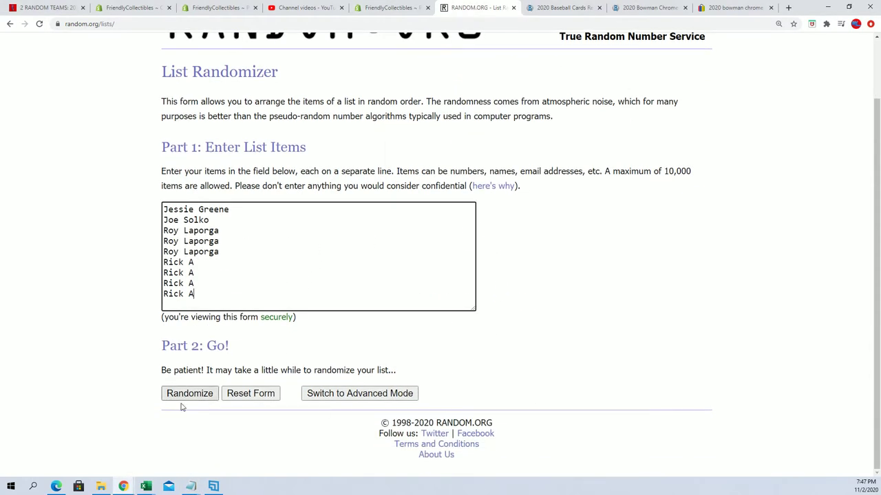
click(173, 401)
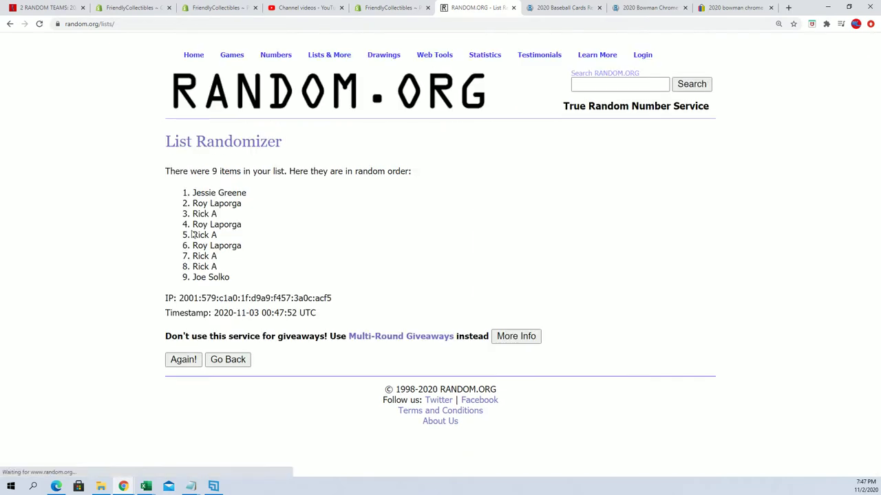
click(183, 359)
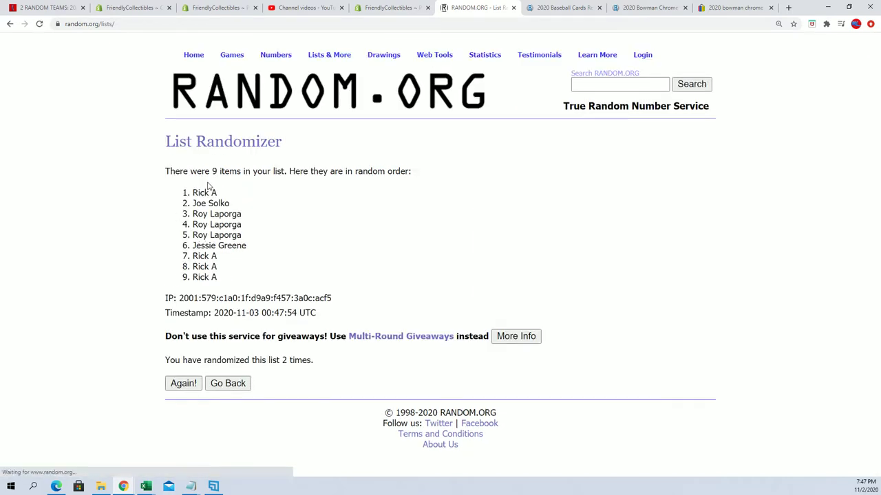
click(183, 383)
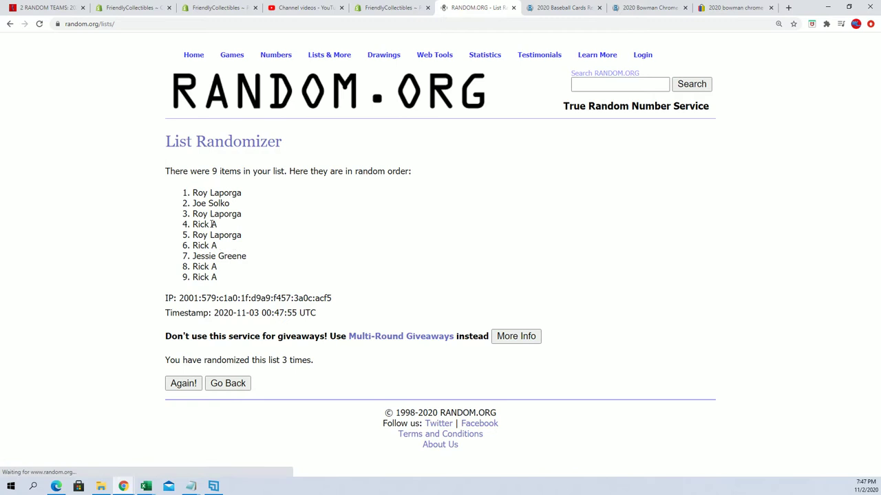
click(198, 380)
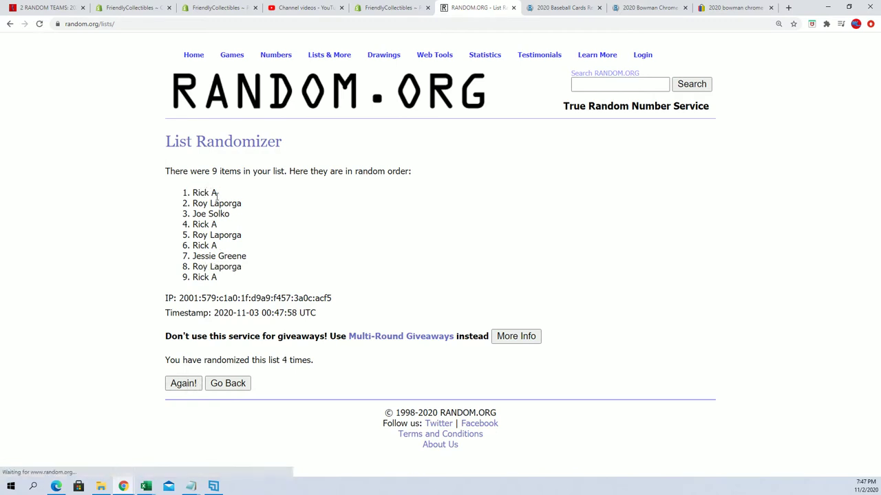
click(191, 383)
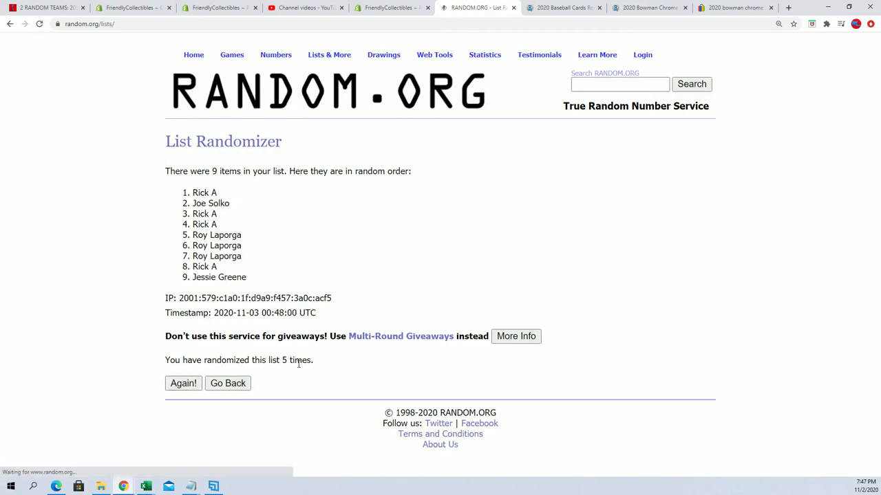
click(185, 386)
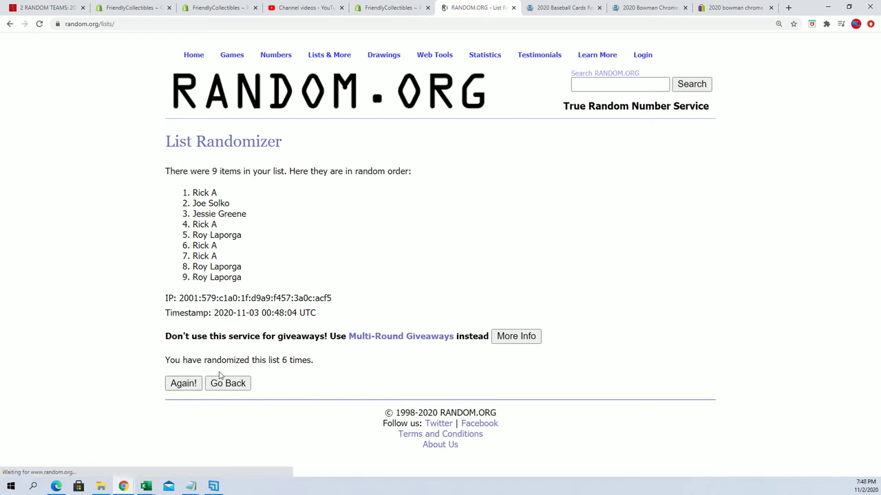
click(176, 384)
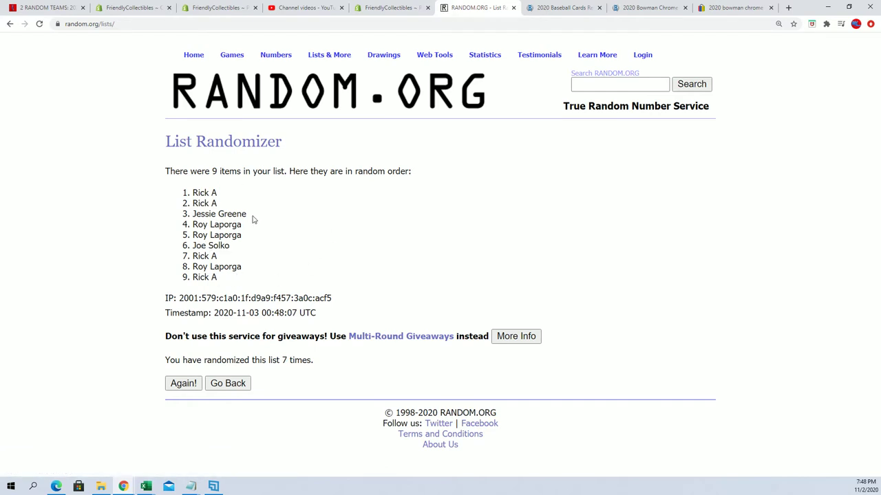
drag(253, 219, 190, 190)
right_click(194, 191)
click(209, 200)
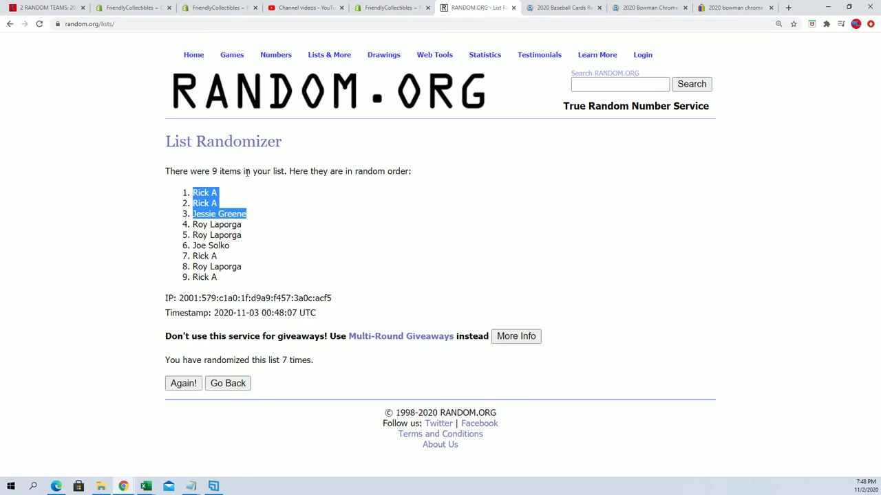
key(alt+Tab)
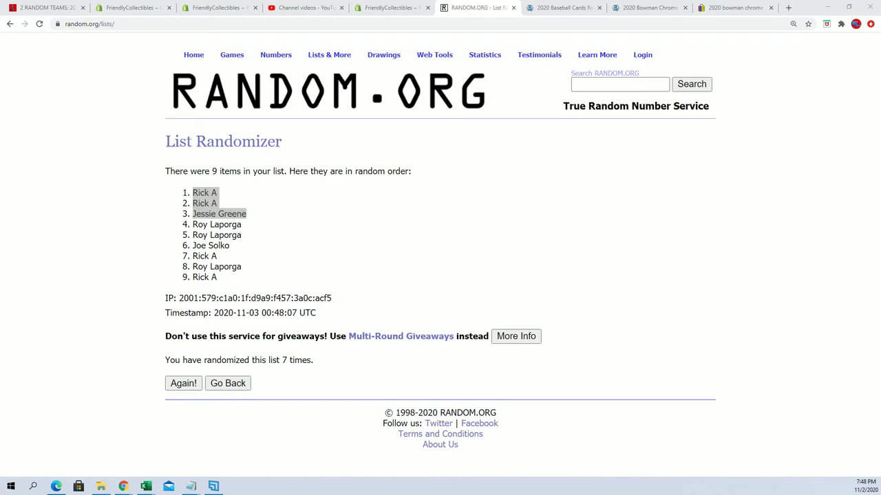
click(190, 486)
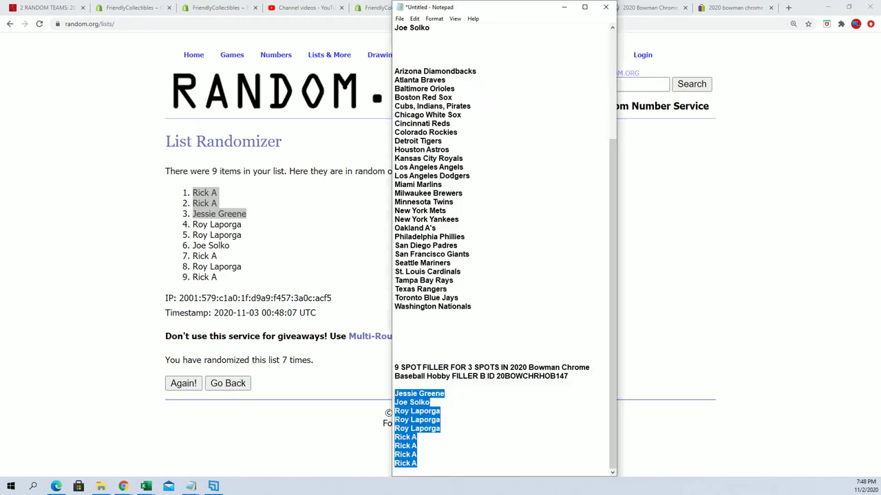
scroll(527, 177, up, 3)
scroll(511, 183, up, 3)
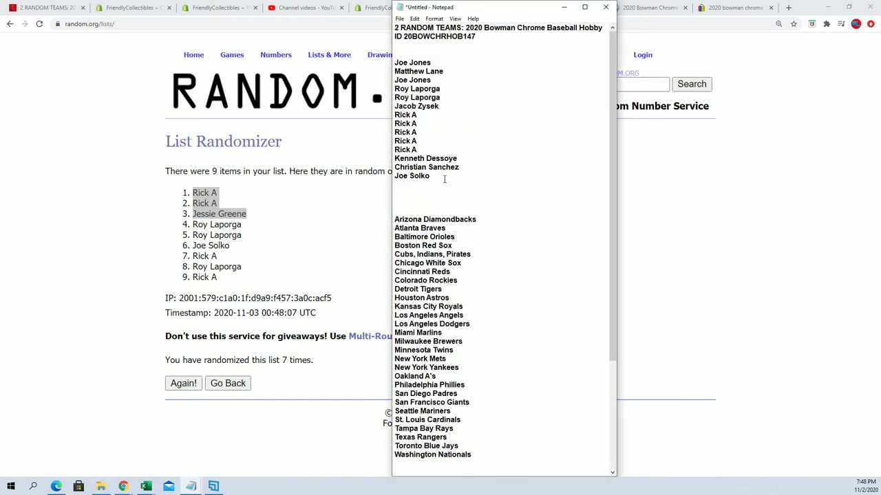
click(406, 184)
right_click(405, 185)
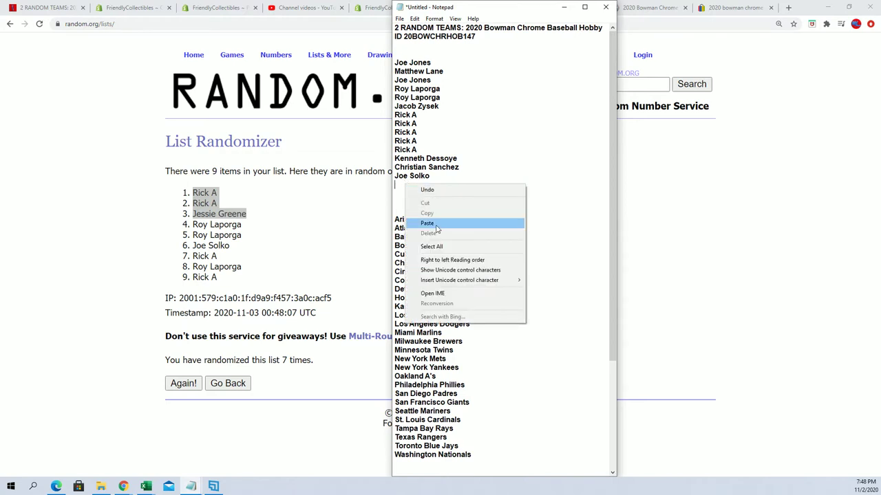
click(436, 225)
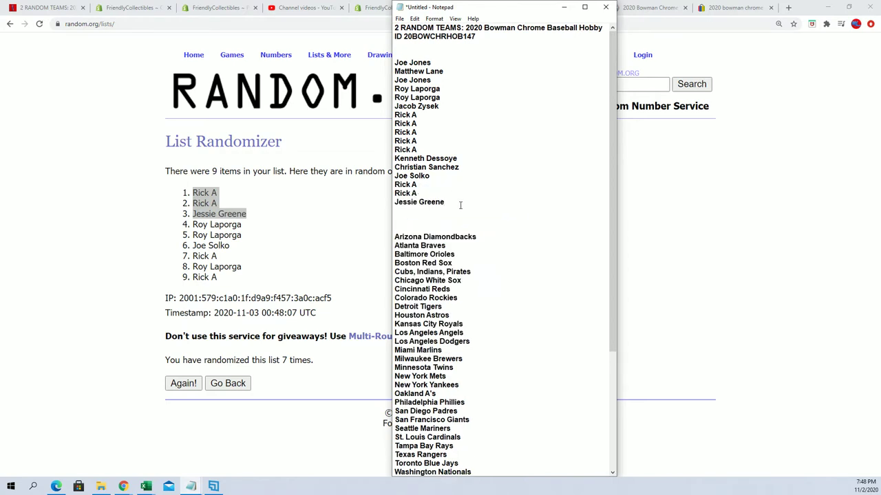
drag(461, 205, 396, 62)
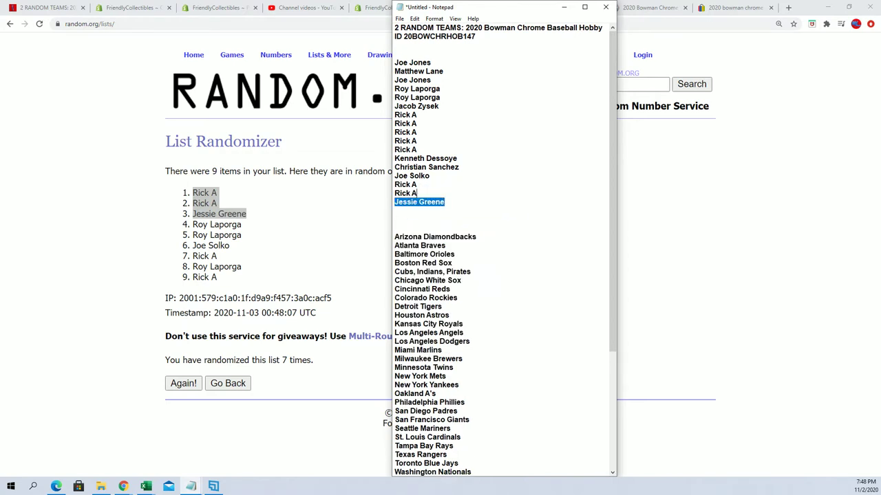
right_click(397, 66)
click(420, 103)
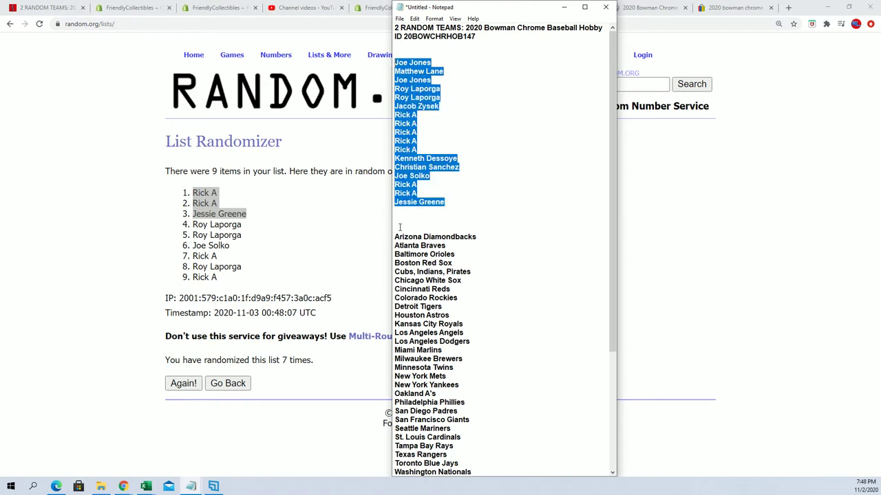
click(397, 212)
right_click(411, 209)
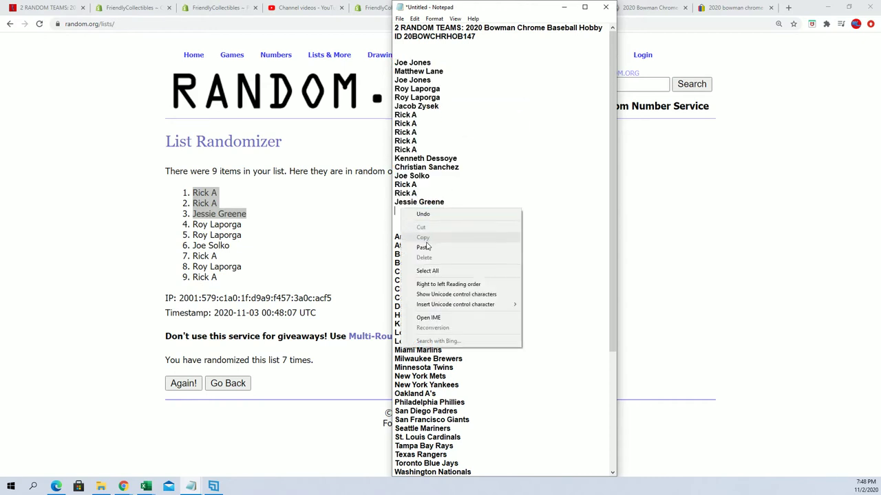
click(422, 247)
- Copy the doubled player list for the randomizer
drag(445, 351, 413, 64)
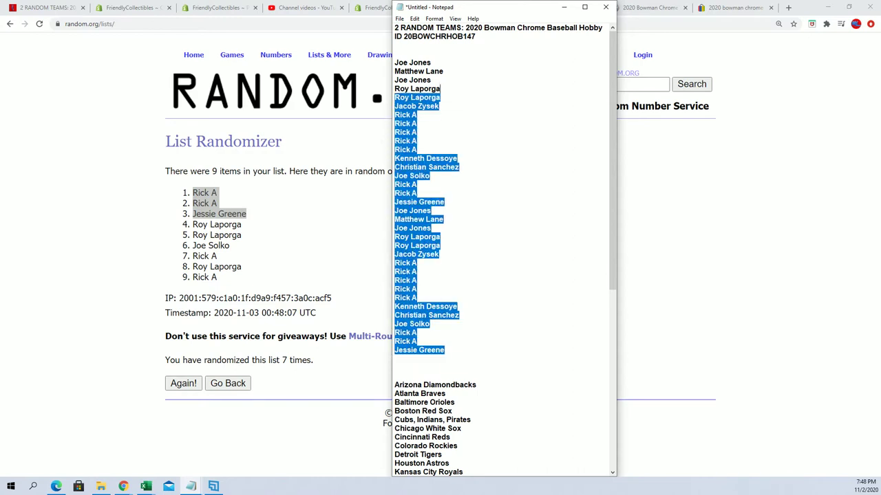
right_click(427, 77)
click(437, 106)
mouse_move(328, 55)
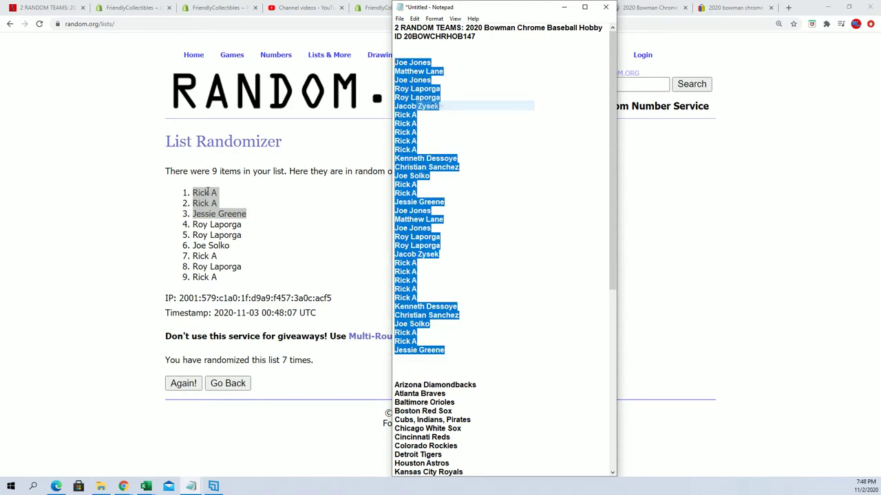
click(387, 418)
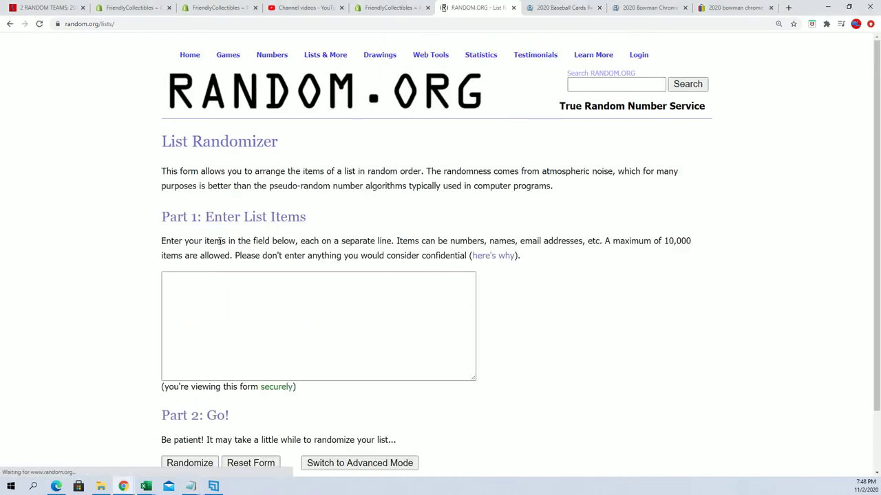
- Paste the 34-name player list into the List Randomizer and shuffle it once
right_click(188, 280)
click(214, 352)
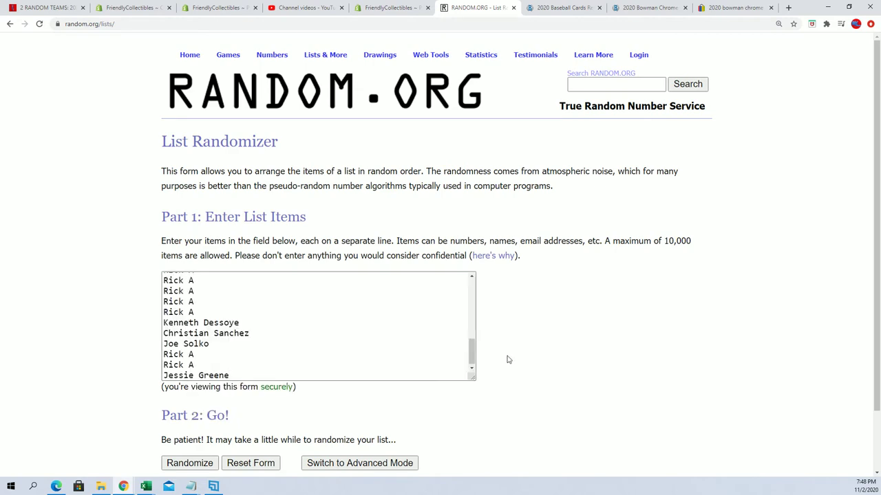
scroll(507, 358, down, 3)
click(190, 393)
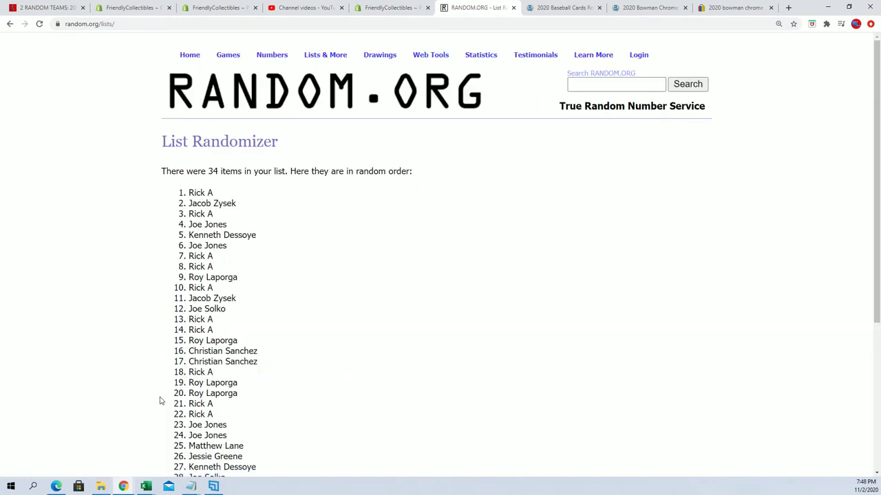
scroll(160, 401, down, 5)
scroll(158, 399, up, 5)
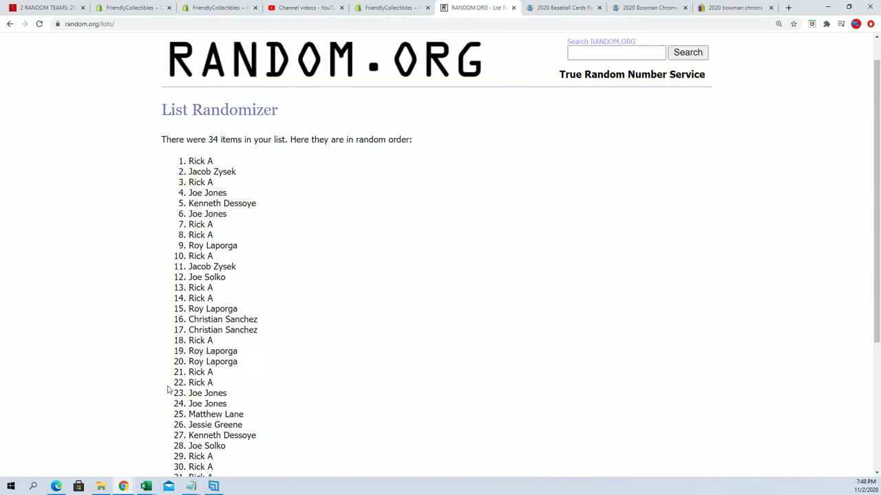
click(327, 72)
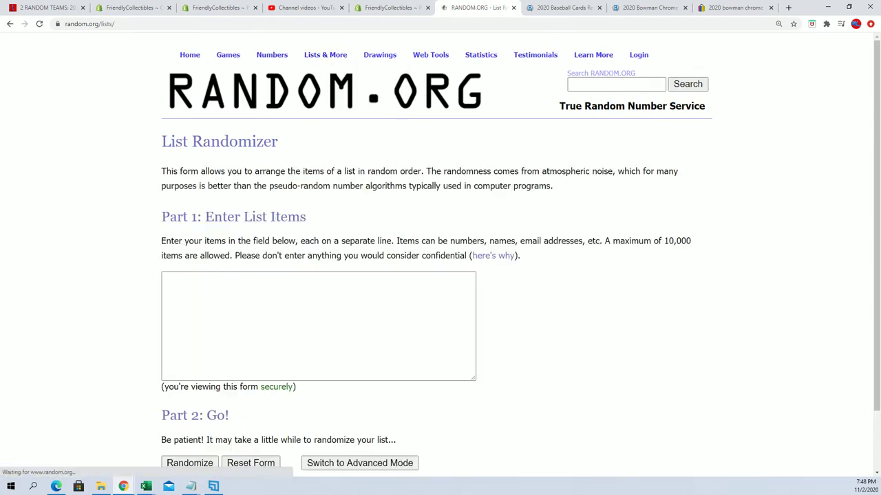
key(alt+Tab)
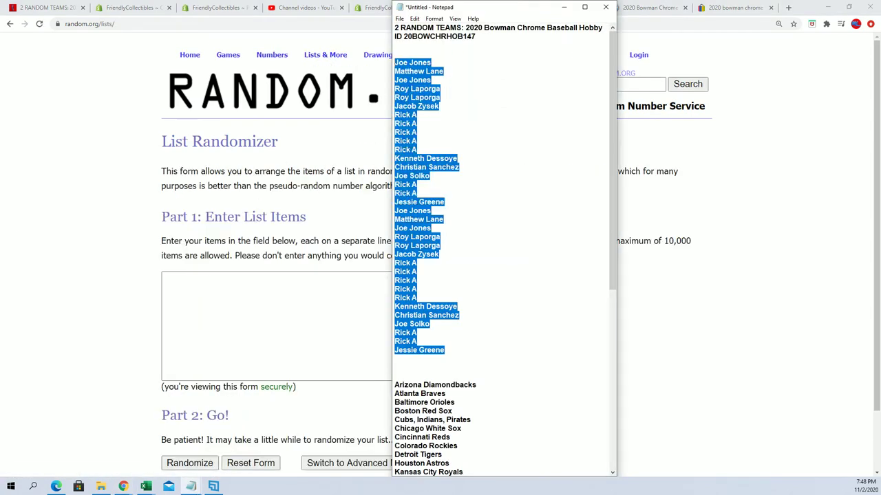
click(482, 291)
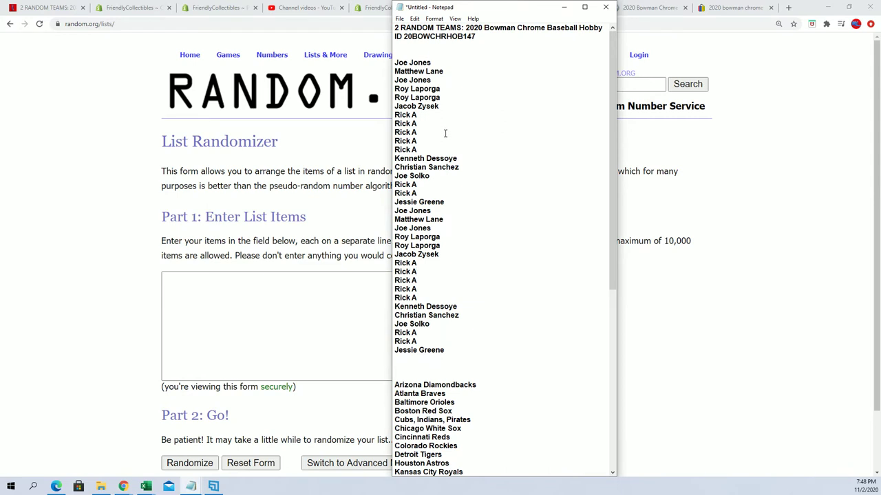
drag(449, 352, 396, 315)
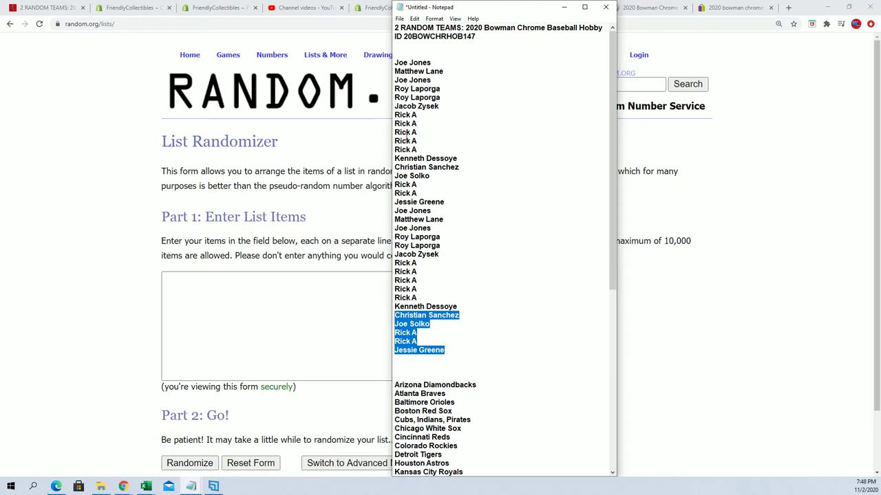
- Deselect the last names at the end of the Notepad player list
click(454, 356)
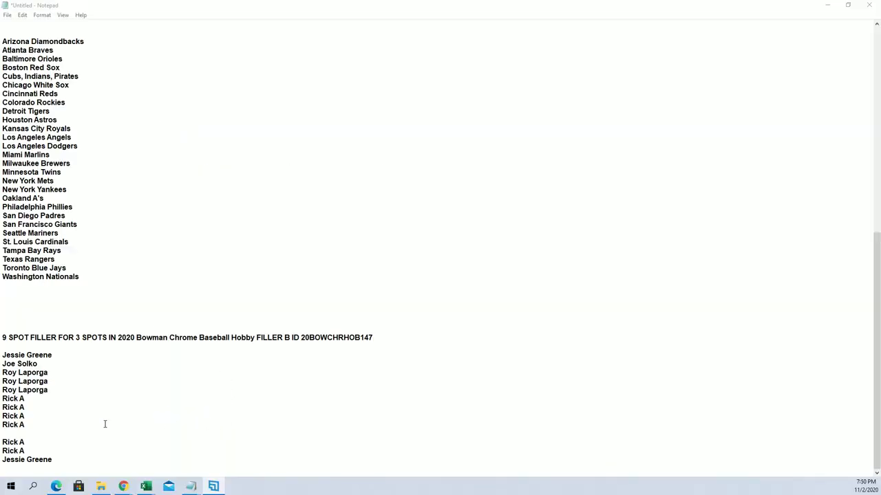
key(shift+End)
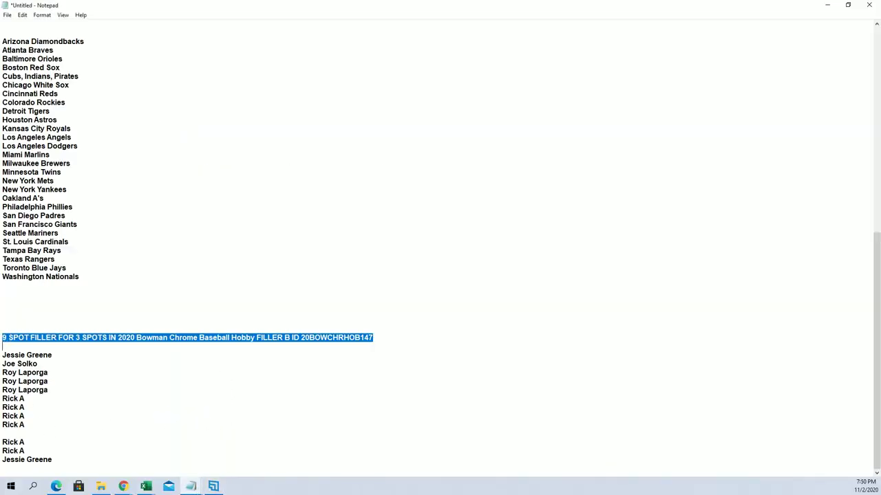
key(shift+Left)
key(shift+Left)
key(shift+Left)
key(shift+End)
drag(54, 460, 2, 442)
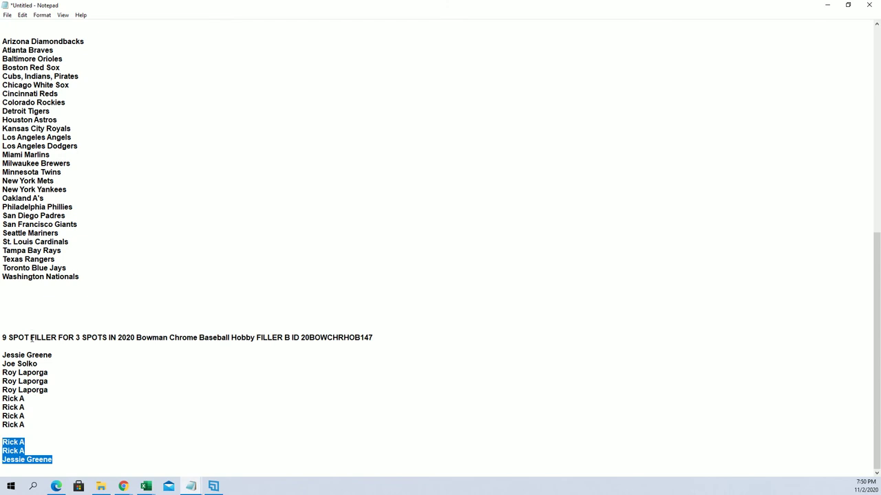
click(67, 456)
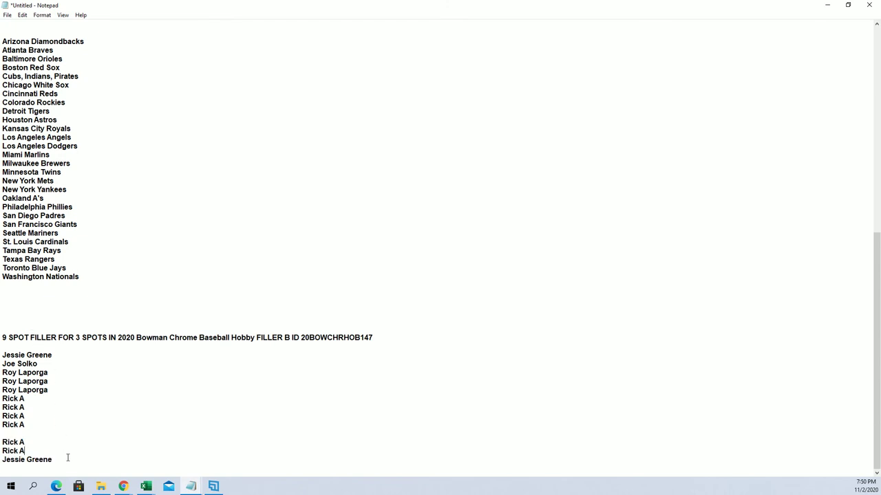
key(shift+Up)
key(shift+Up)
key(shift+Up)
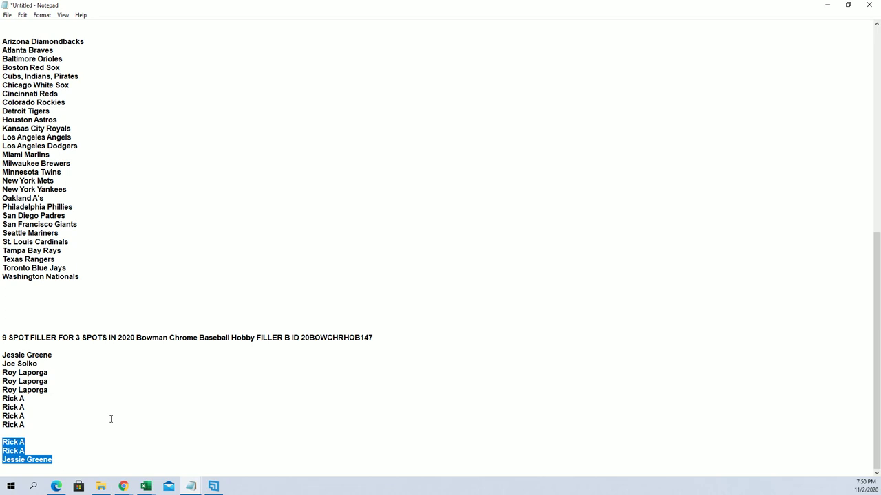